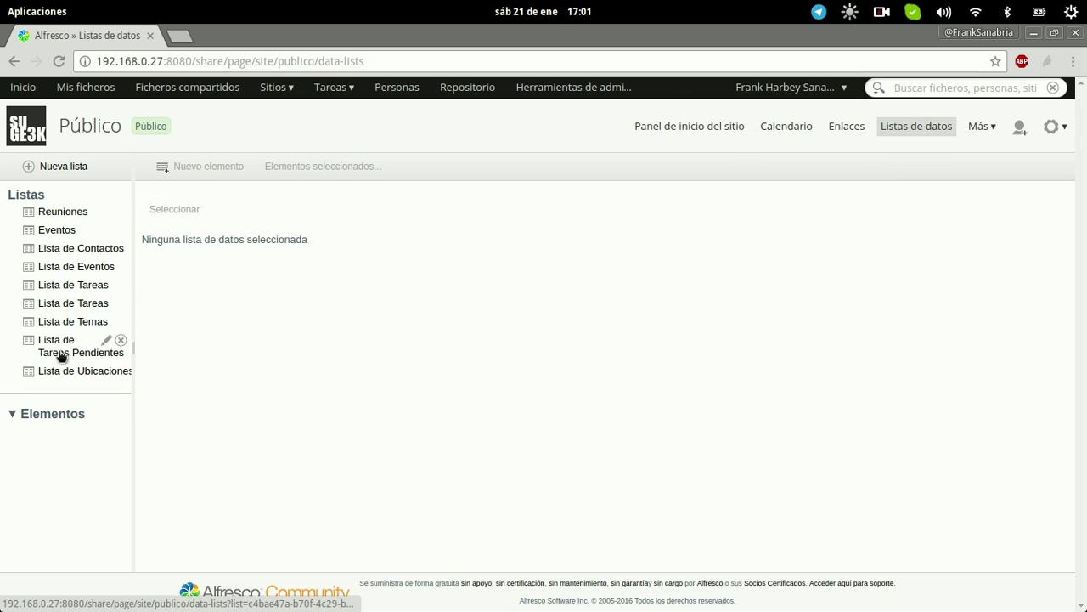
click(72, 170)
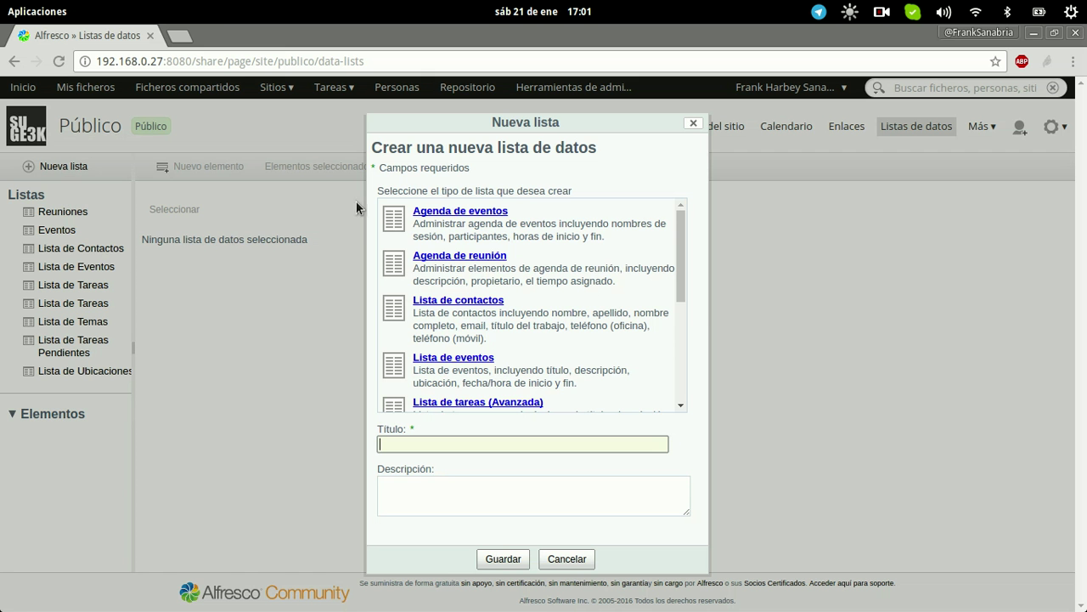
drag(682, 222, 686, 234)
click(452, 440)
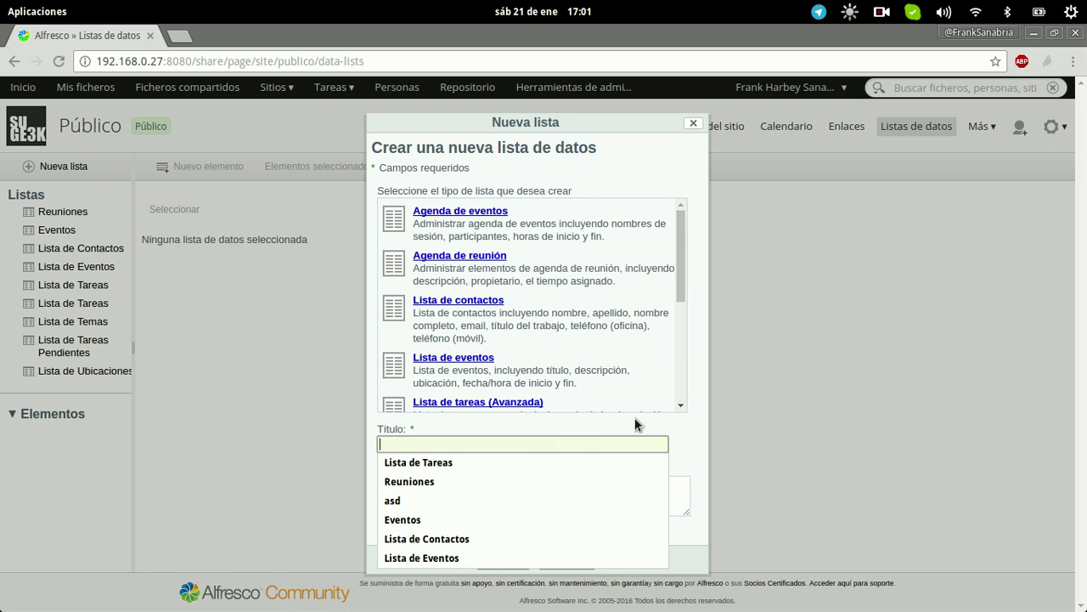
click(527, 456)
click(464, 508)
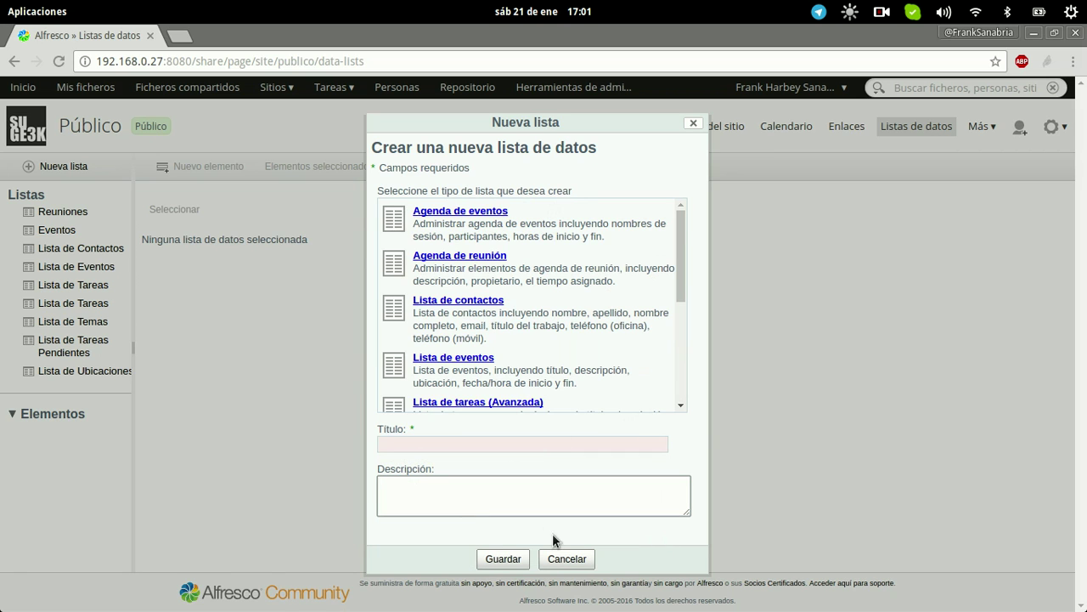
click(565, 558)
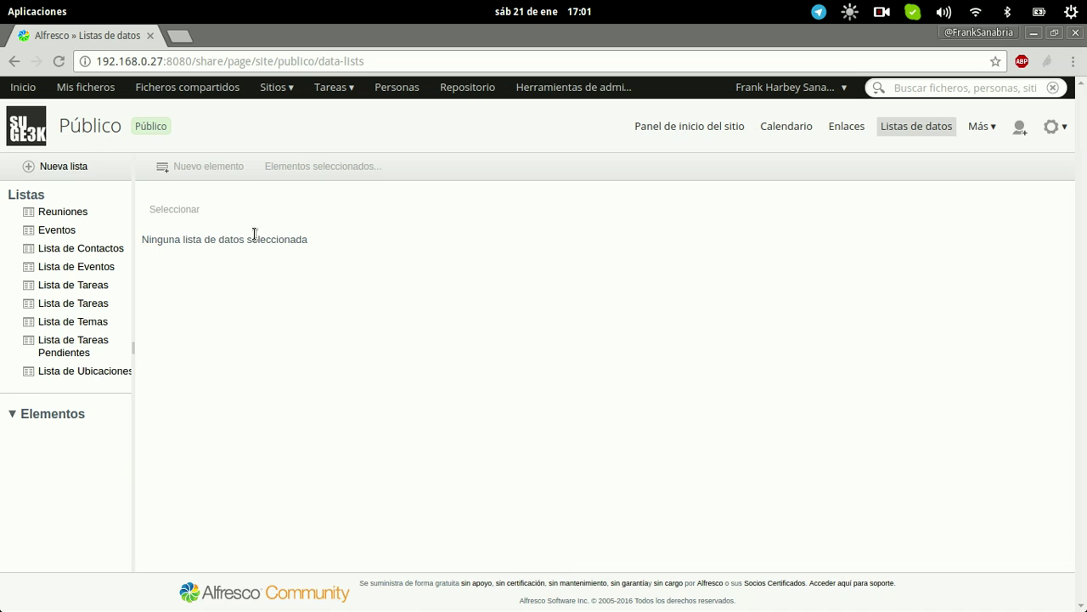
- In Reuniones, start a new item, visit its Título, Descripción, Tiempo (min) and Propietario fields, then cancel unsaved
click(45, 213)
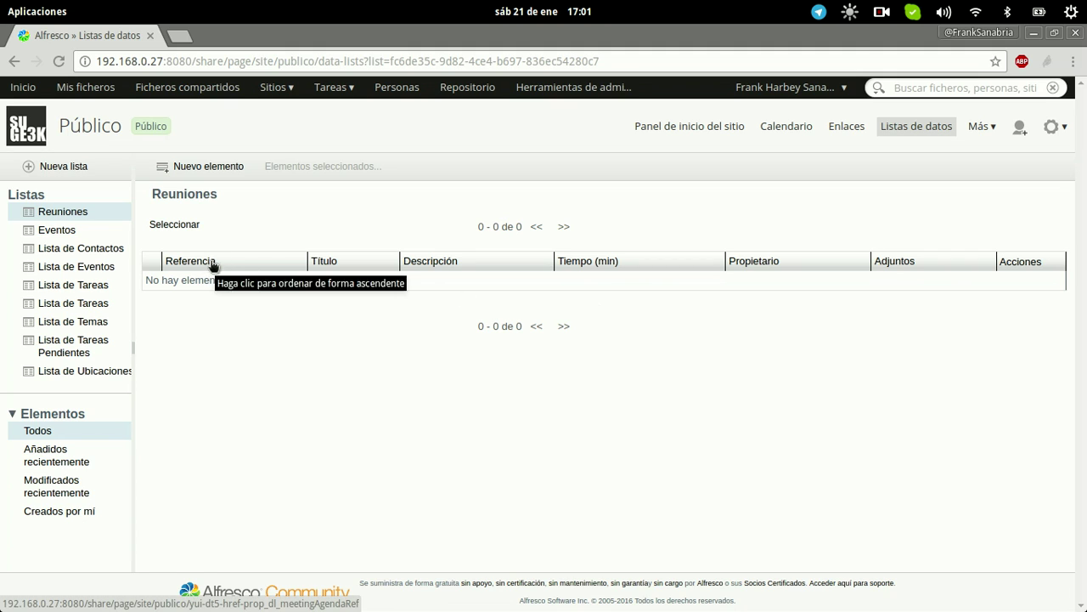
click(206, 168)
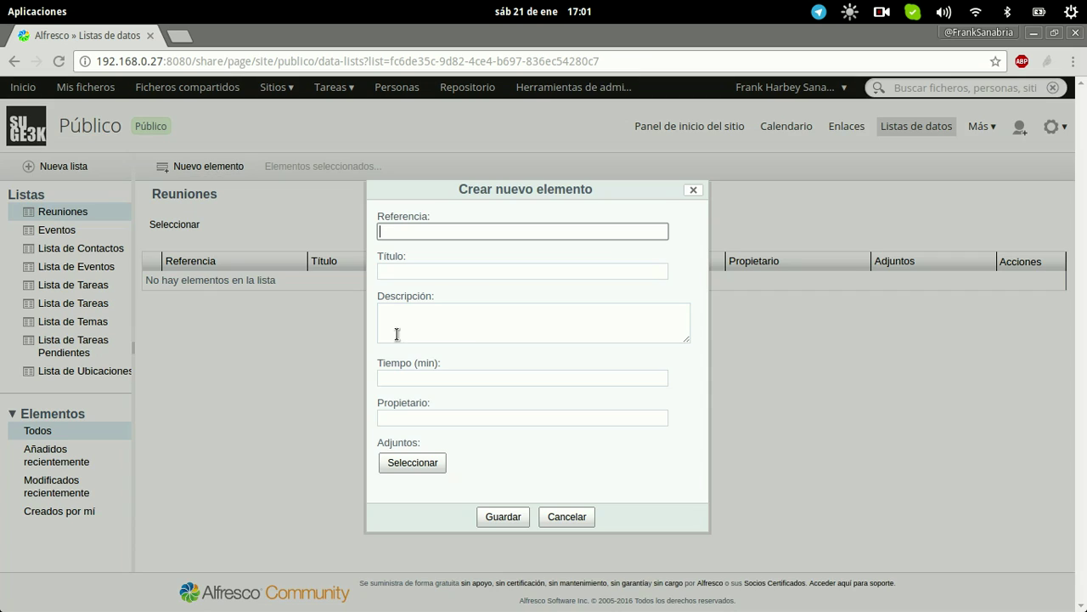
click(429, 270)
click(398, 339)
click(417, 379)
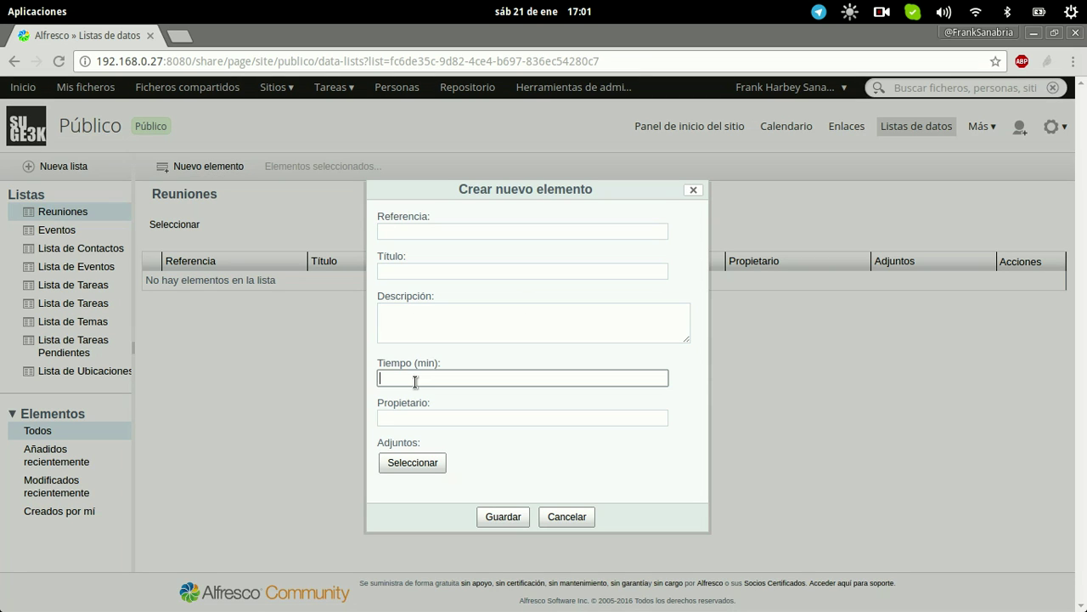
click(435, 418)
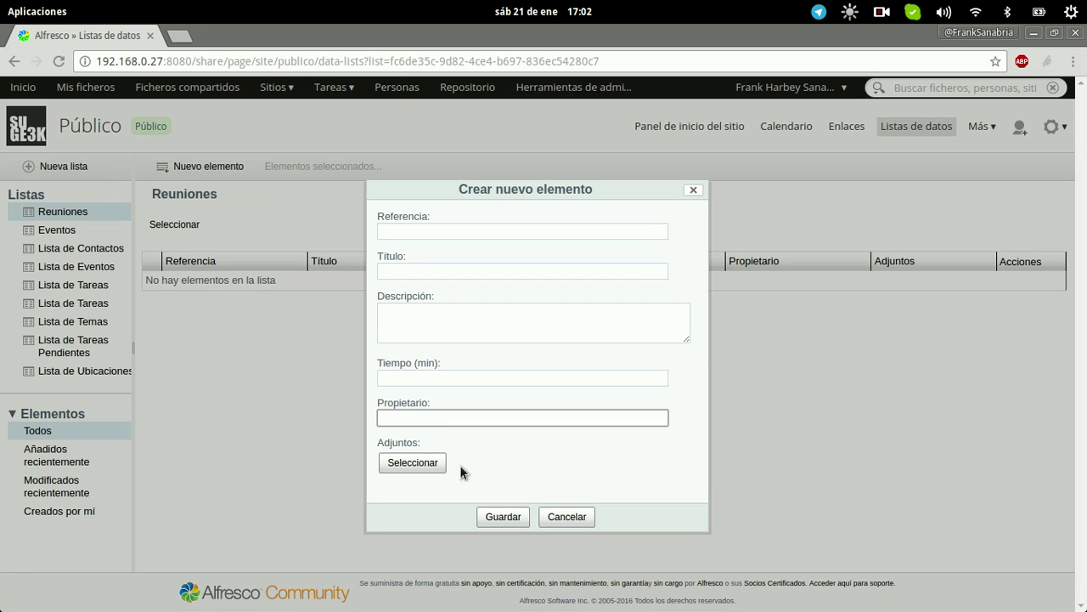
click(588, 519)
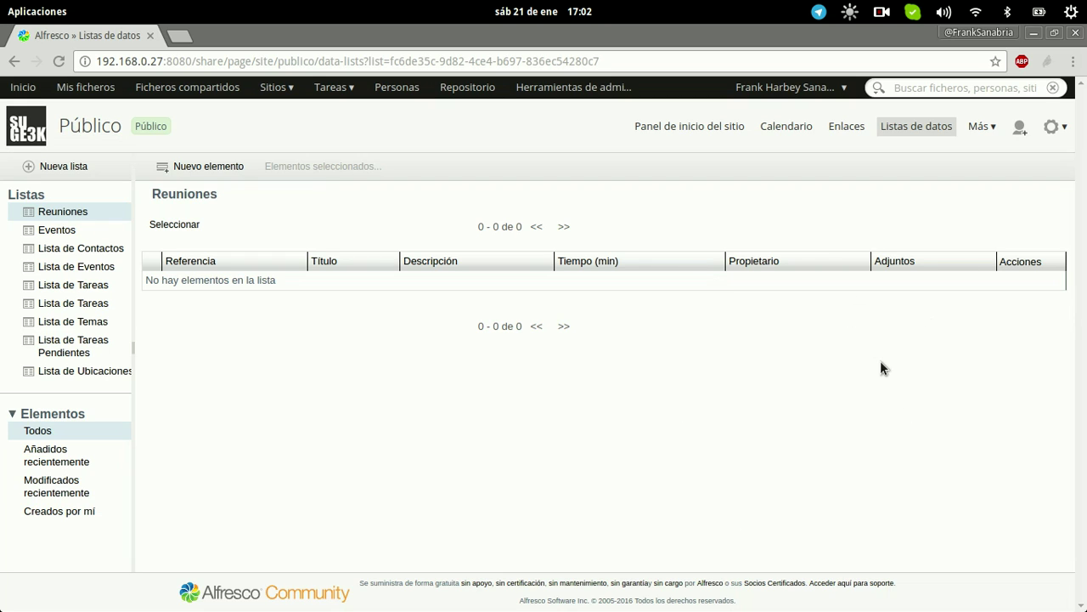
- Browse the Eventos and Lista de Eventos lists, ending on the empty Lista de Contactos
click(68, 231)
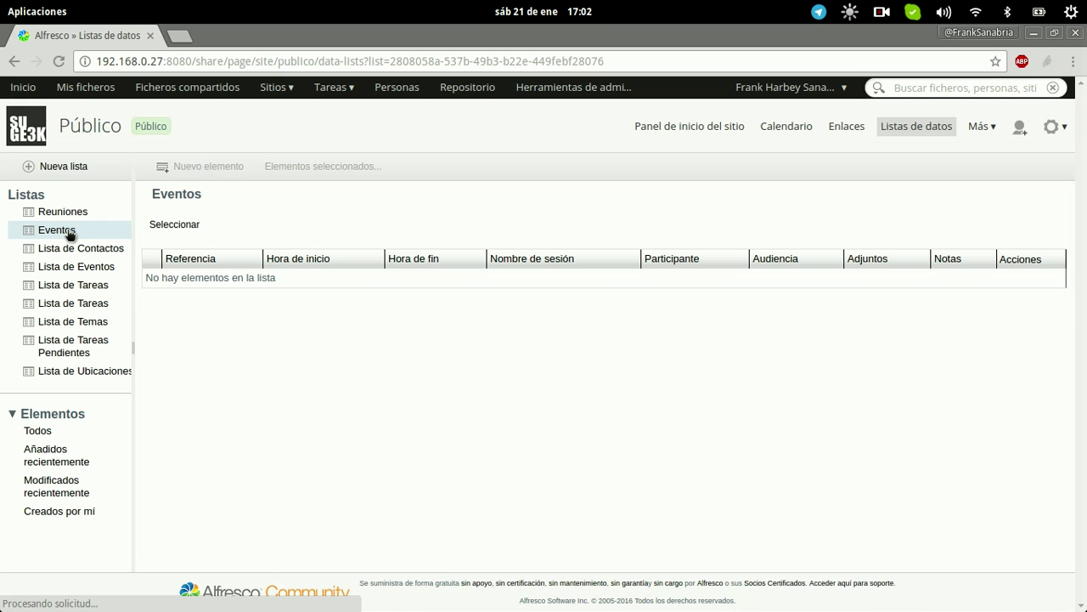
click(70, 274)
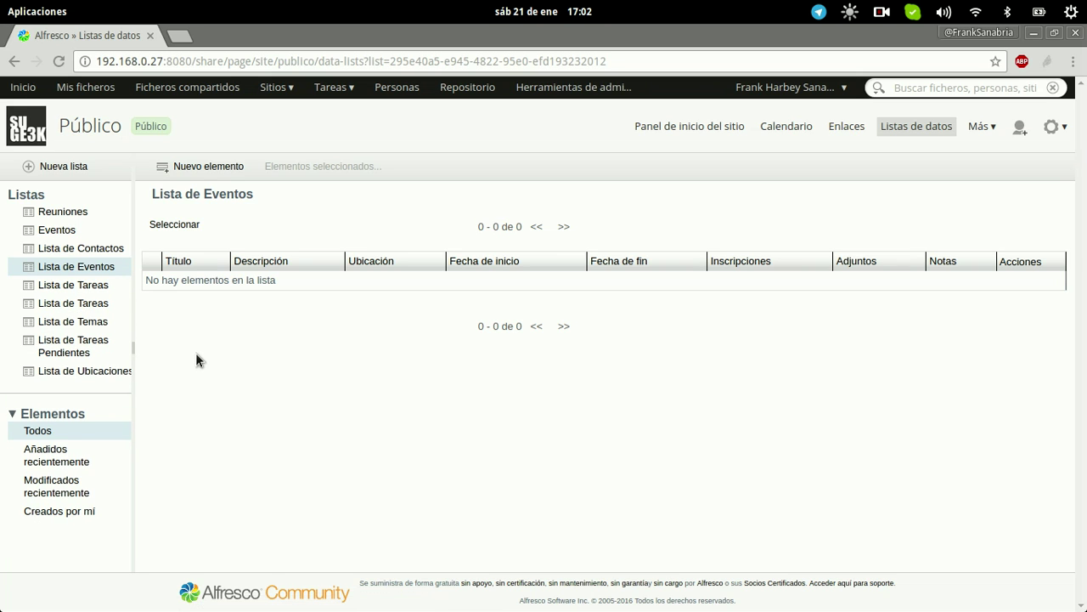
click(37, 255)
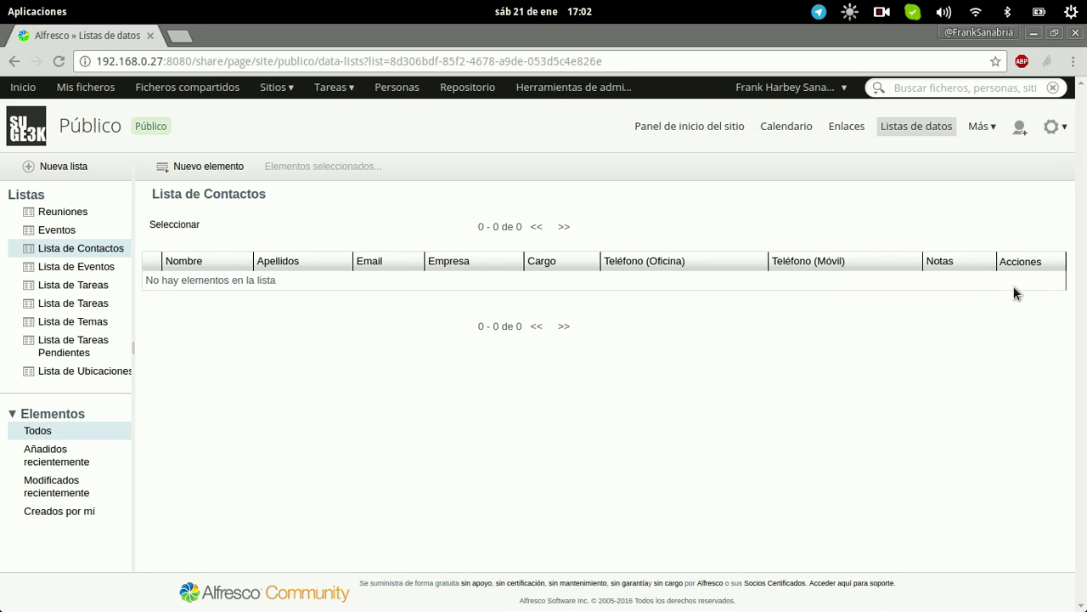
- Start a new contact and enter the contact's first name, surname, e-mail and company SuGE3K
click(194, 174)
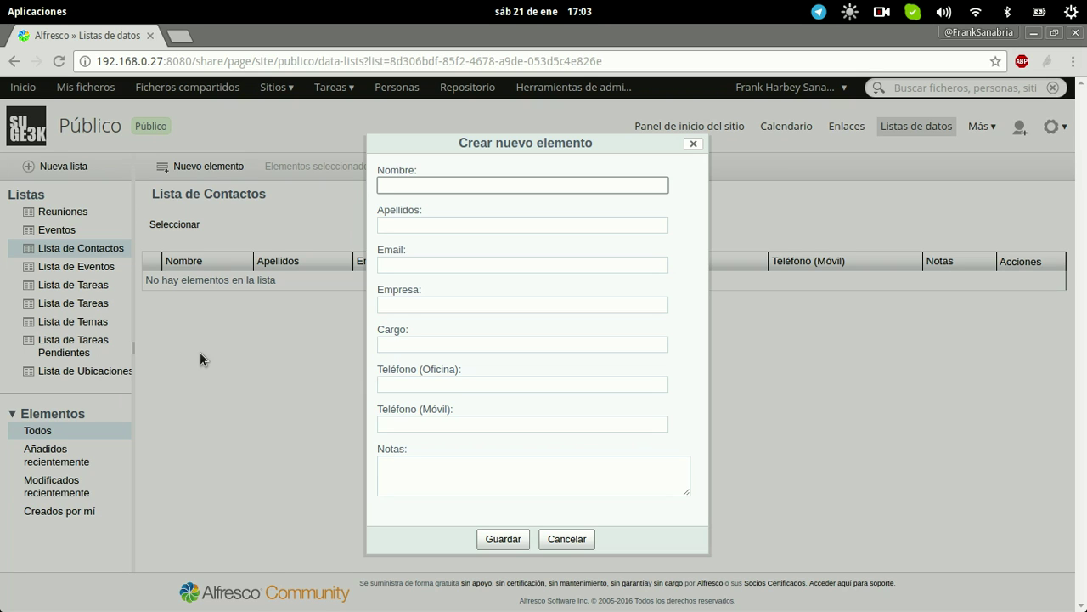
key(Tab)
key(Tab)
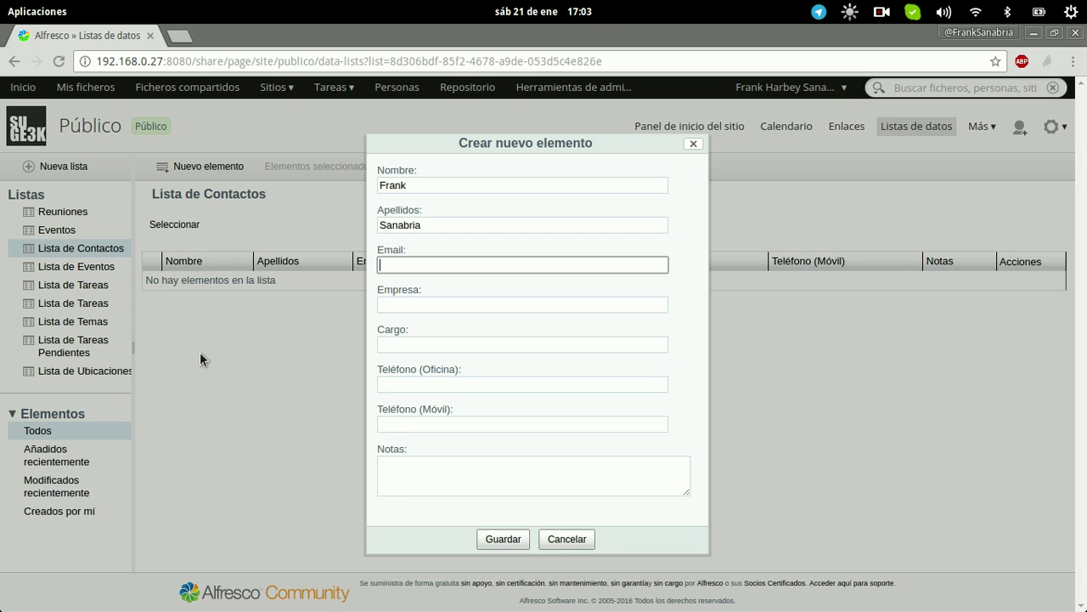
key(Tab)
text(SuGE3K)
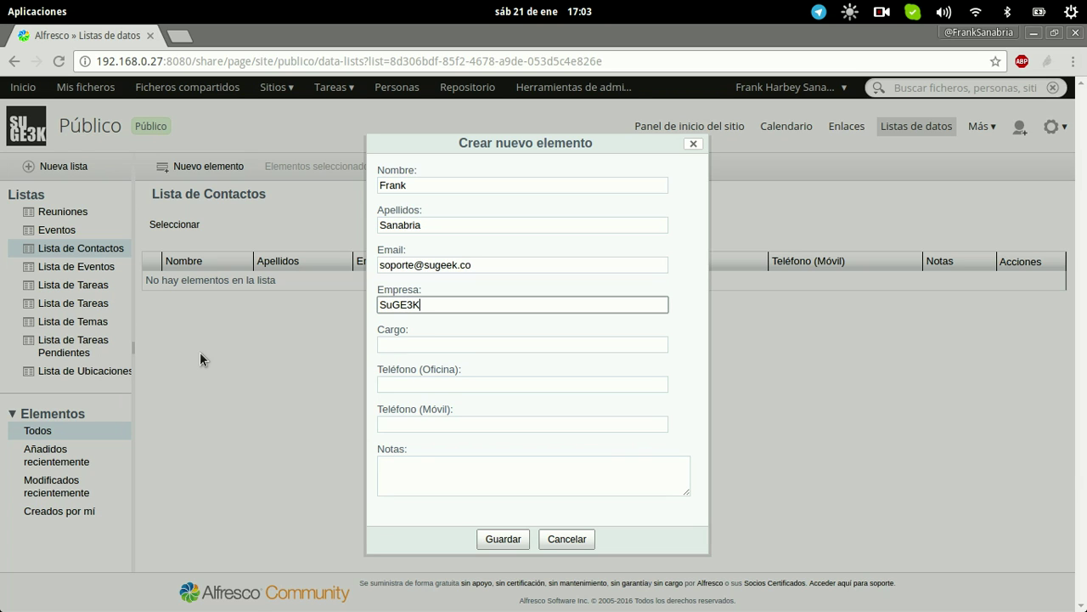
- Set the contact's Cargo to 'Implementador TIC' and fill in the office and mobile phone numbers
key(Tab)
text(Direct)
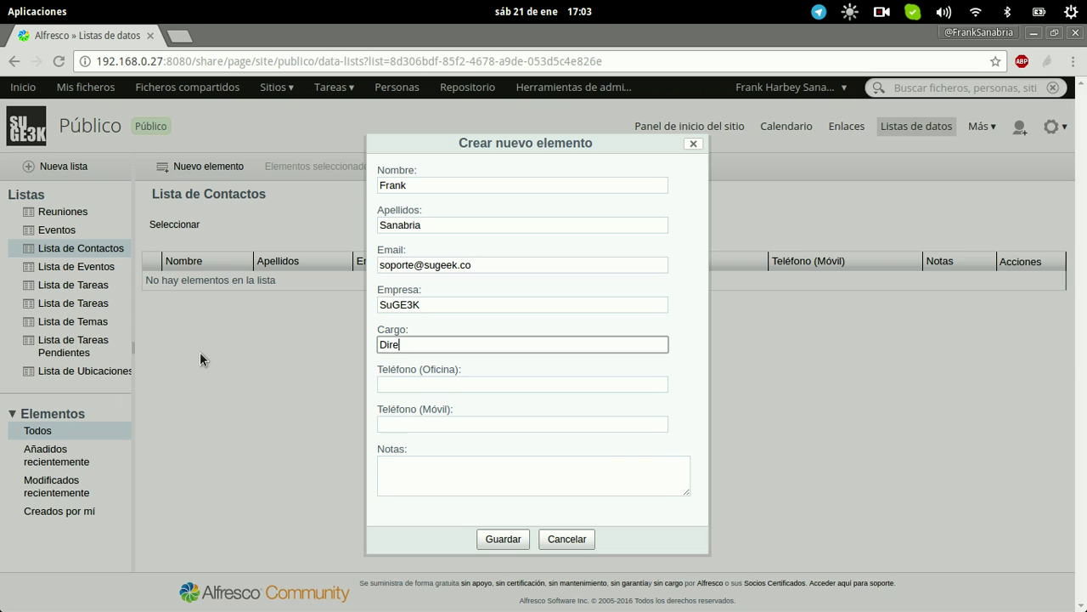
key(ctrl+a)
text(Implementador TIC)
key(Tab)
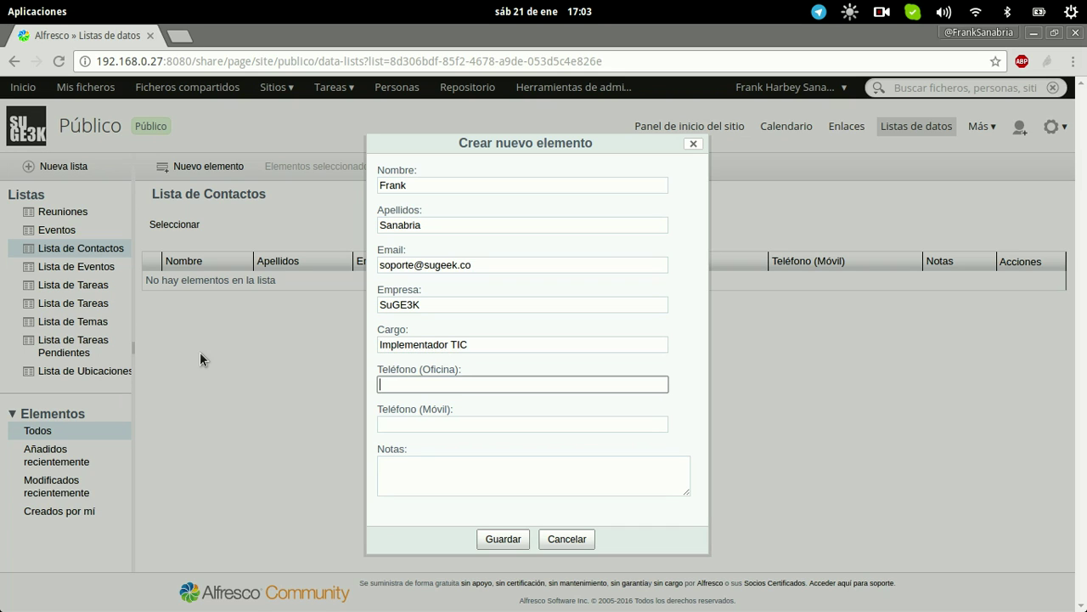
text(3)
key(Tab)
text(3)
- Write the note 'El encargado de realizar la Implementación de Alfresc' in Notas
key(Tab)
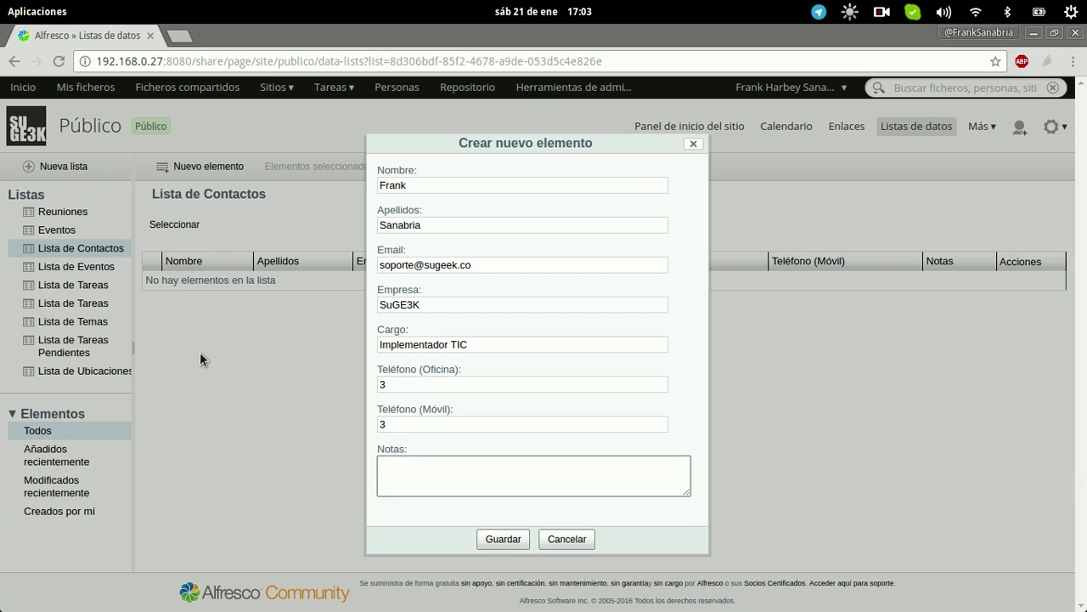
text(El encarg)
key(ctrl+a)
text(El encargado de realizar la Implementación de Alfresc)
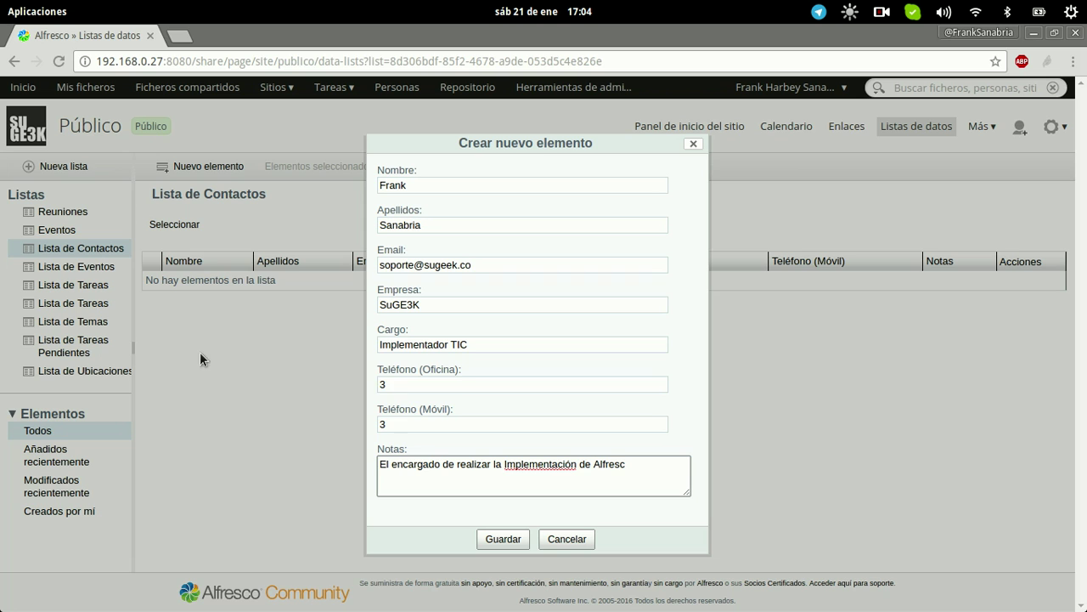
- Dismiss the spelling suggestions for 'Implementación' unchanged and save the new contact with Guardar
right_click(511, 466)
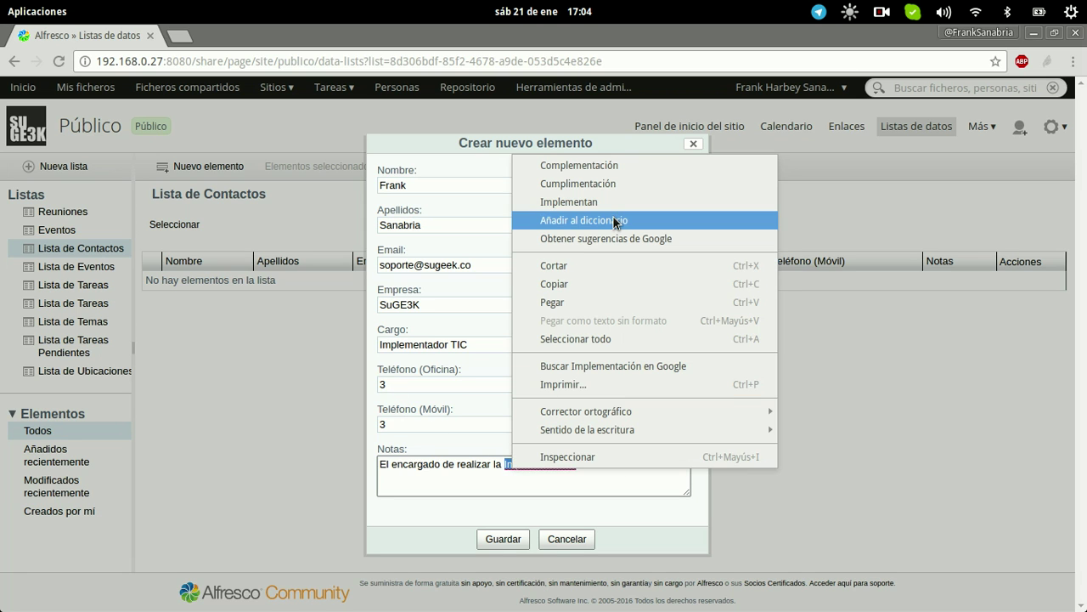
click(486, 515)
click(513, 539)
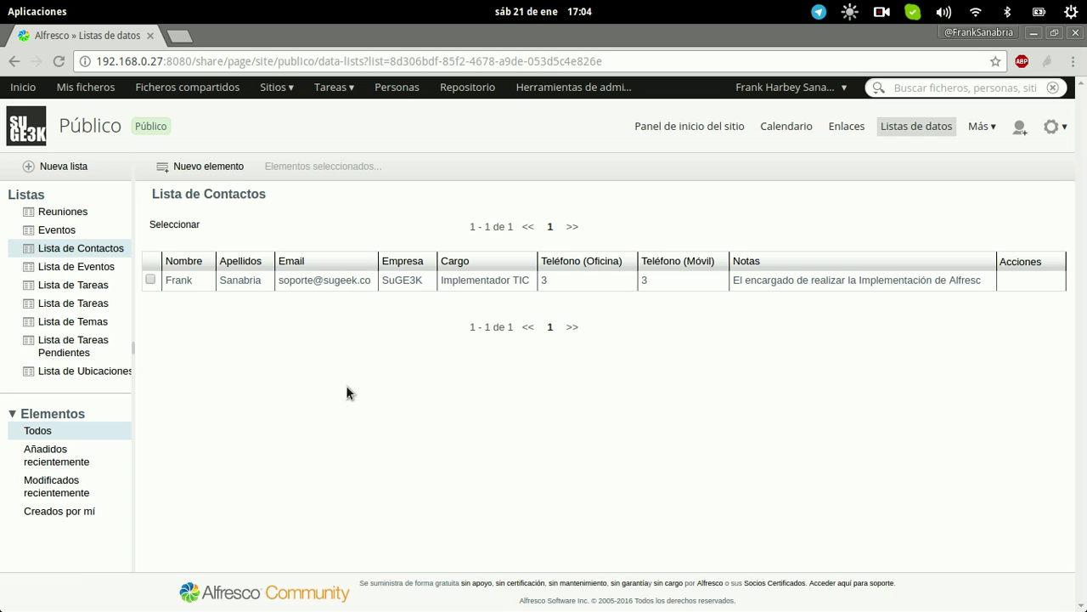
- Sort the contact list by Empresa, then Cargo, then Nombre
click(401, 261)
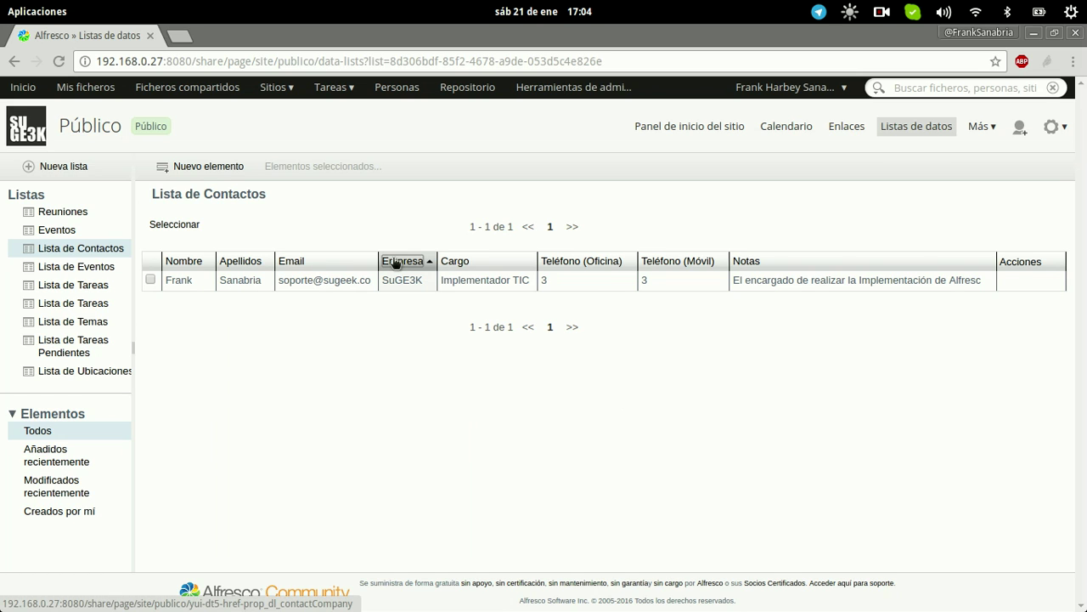
click(480, 261)
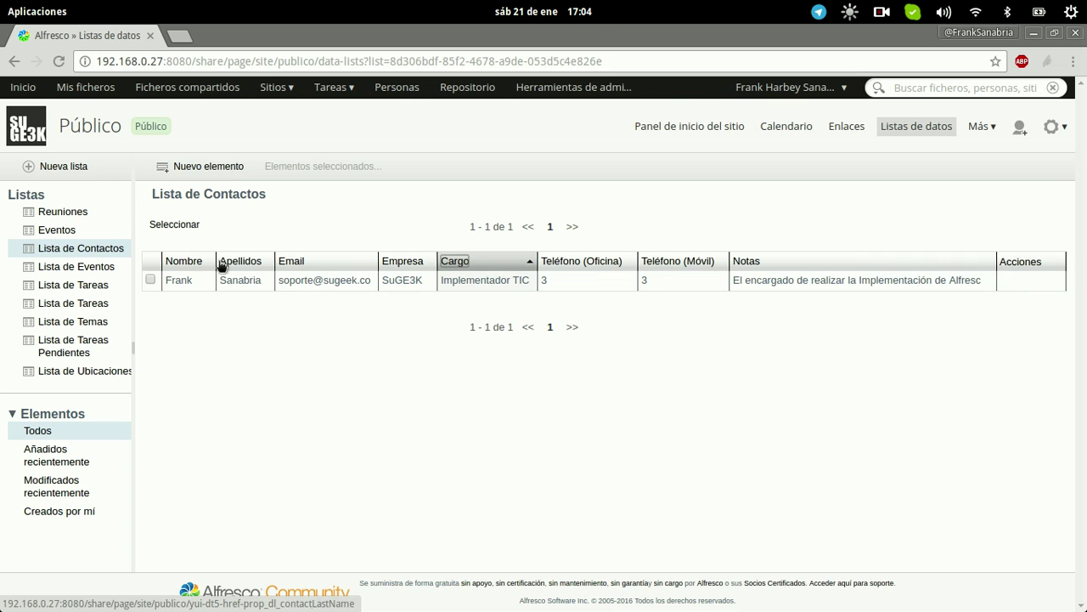
click(194, 262)
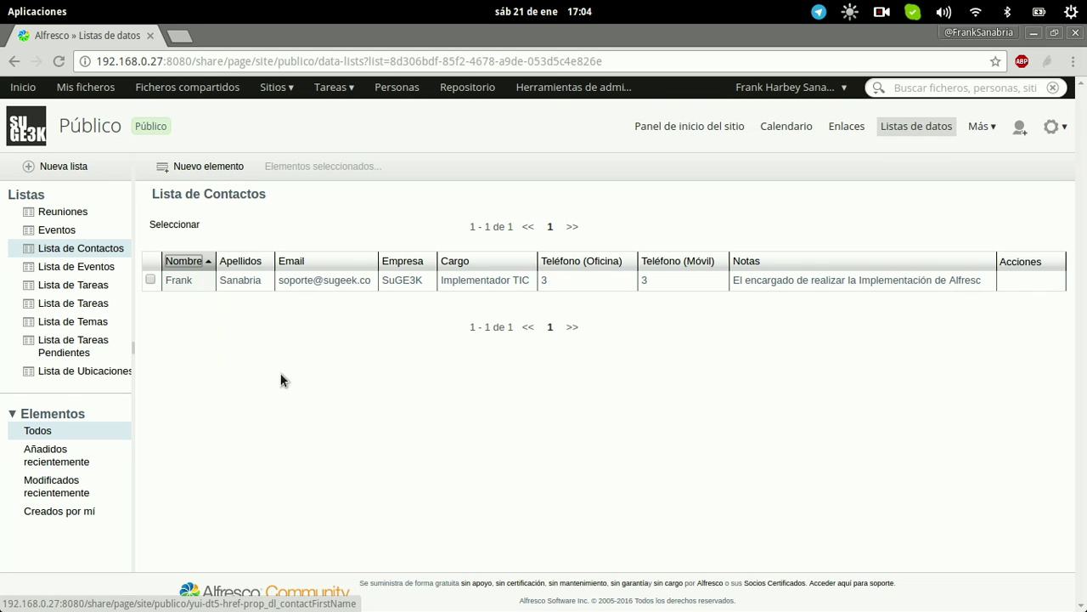
- Review the contact in its edit form, close it unsaved, and duplicate the contact
mouse_move(965, 286)
click(1010, 282)
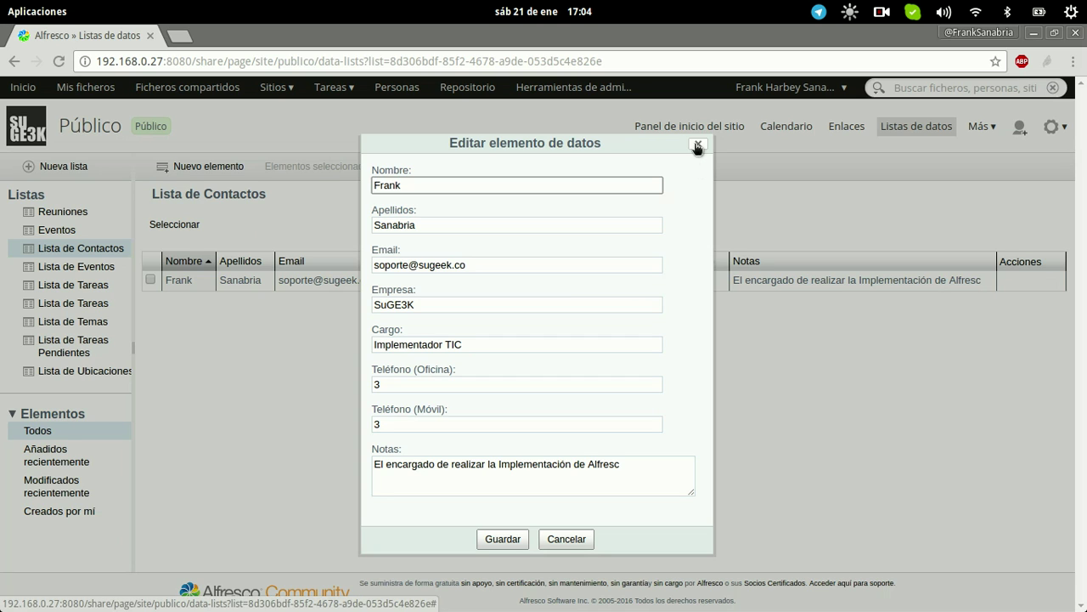
click(697, 146)
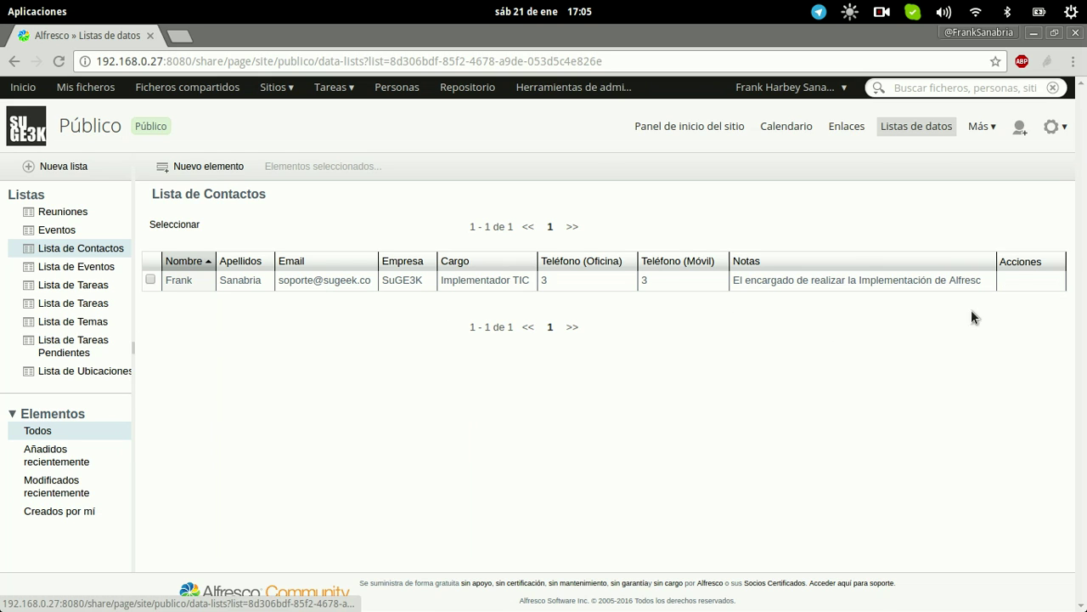
click(1026, 282)
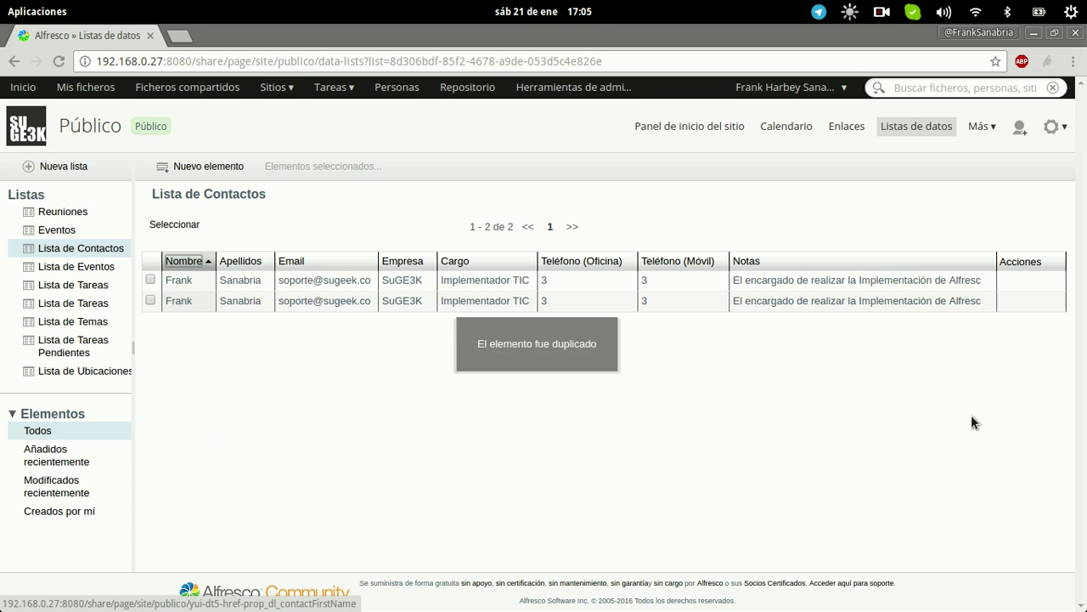
- Delete one contact row, duplicate the remaining one twice, and tick the first row's checkbox
click(1052, 281)
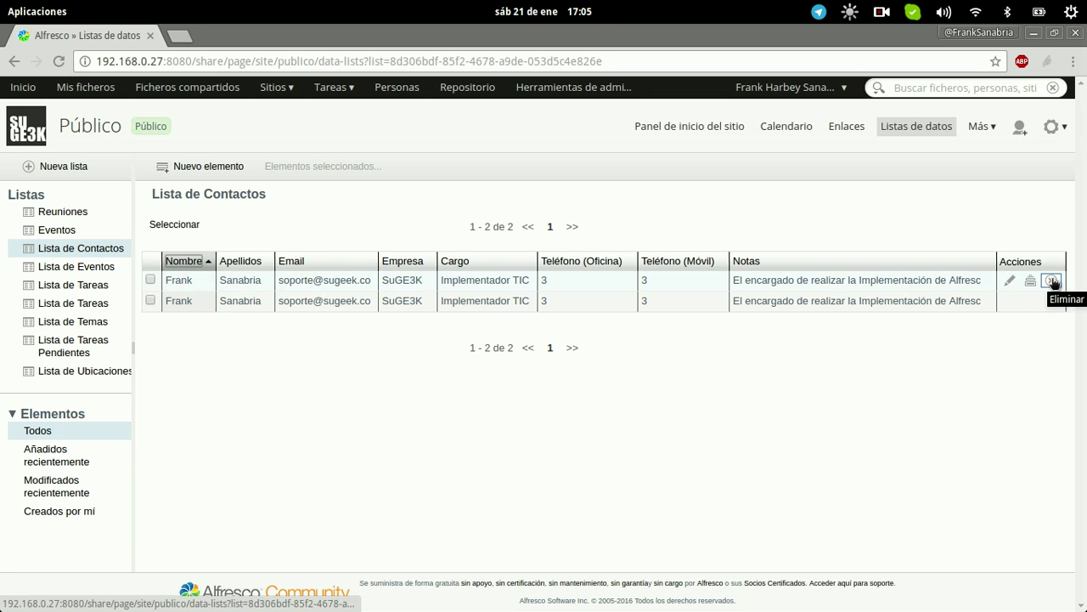
click(500, 371)
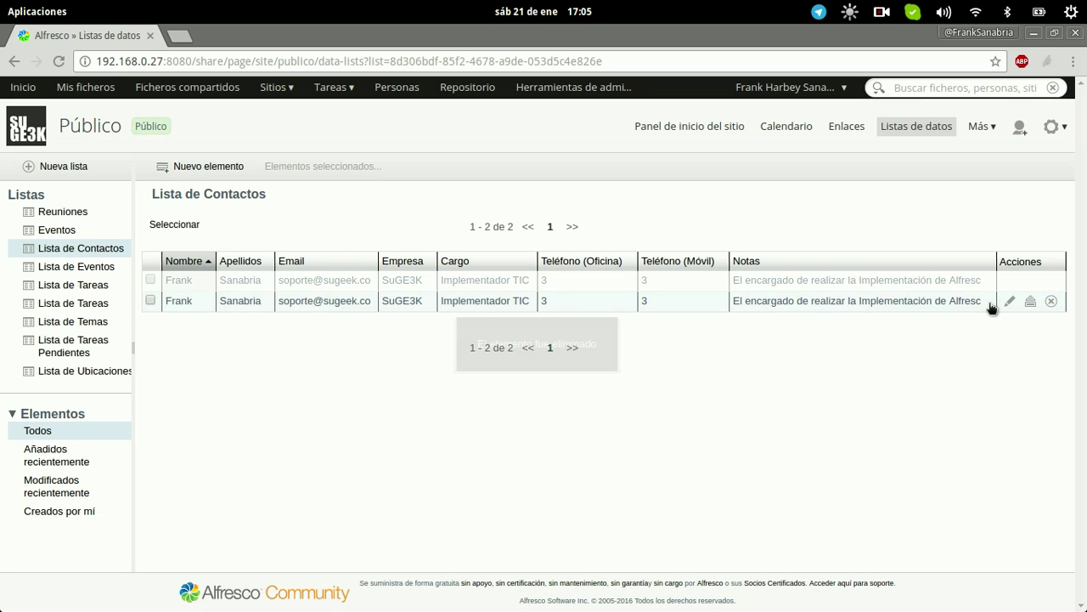
click(1031, 281)
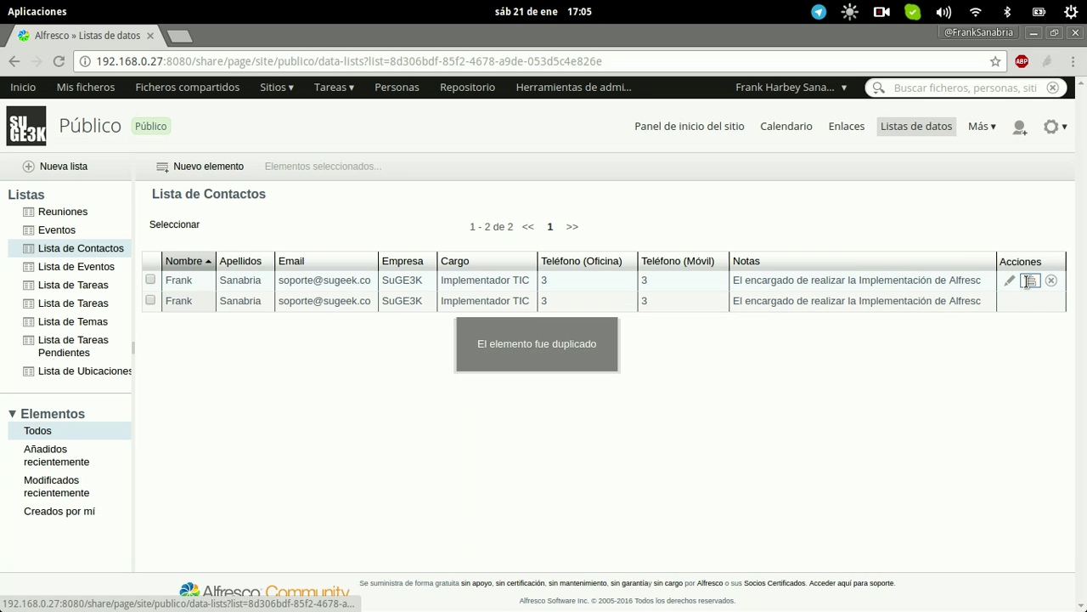
click(1030, 281)
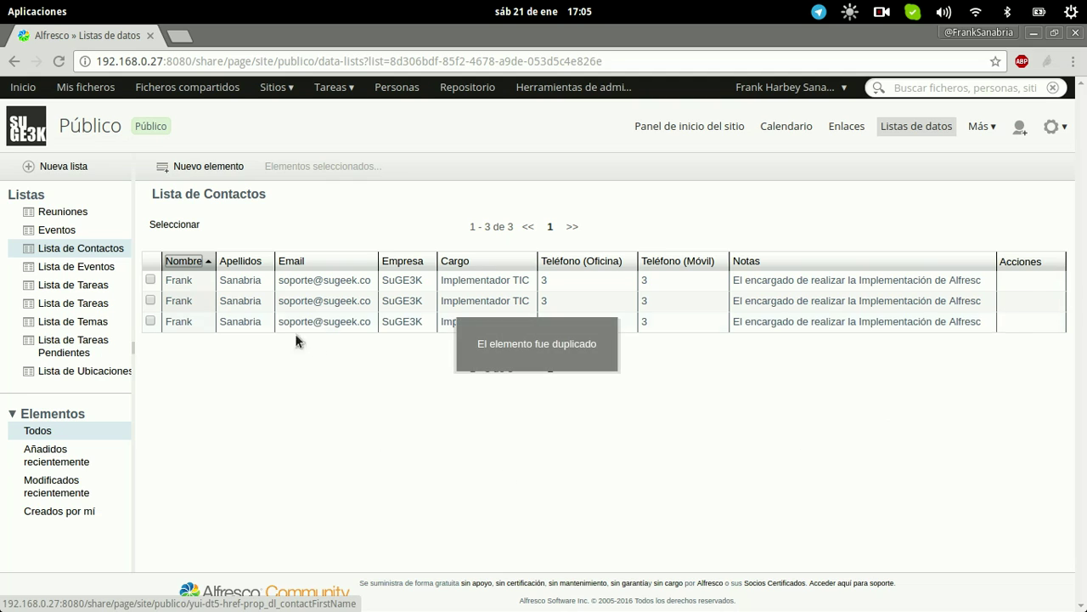
click(151, 280)
- Select the other two rows too and delete all three contacts via Elementos seleccionados, confirming Eliminar
click(151, 300)
click(151, 321)
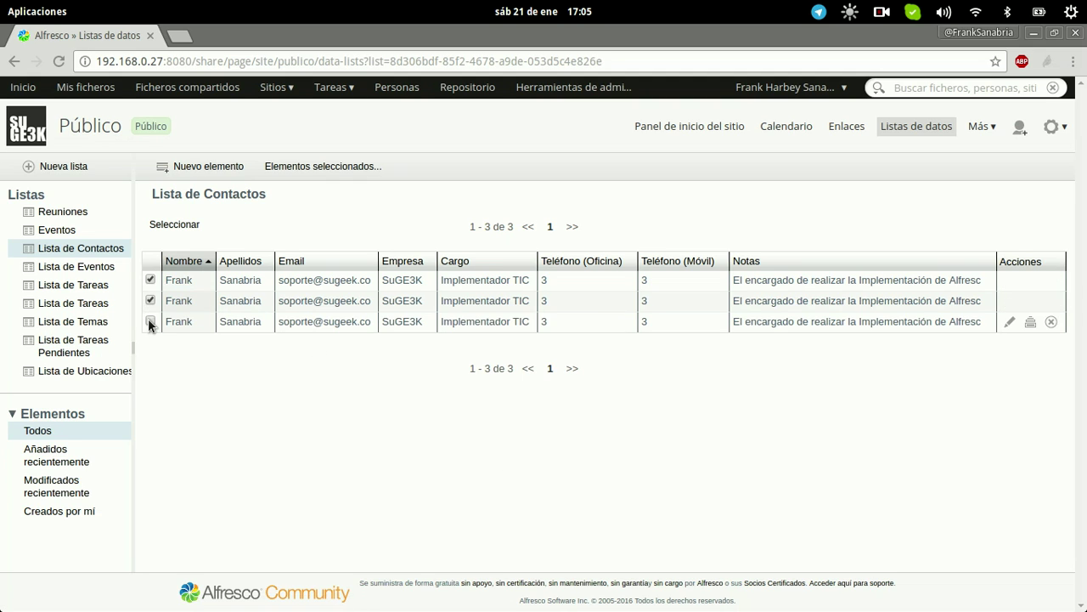
click(280, 166)
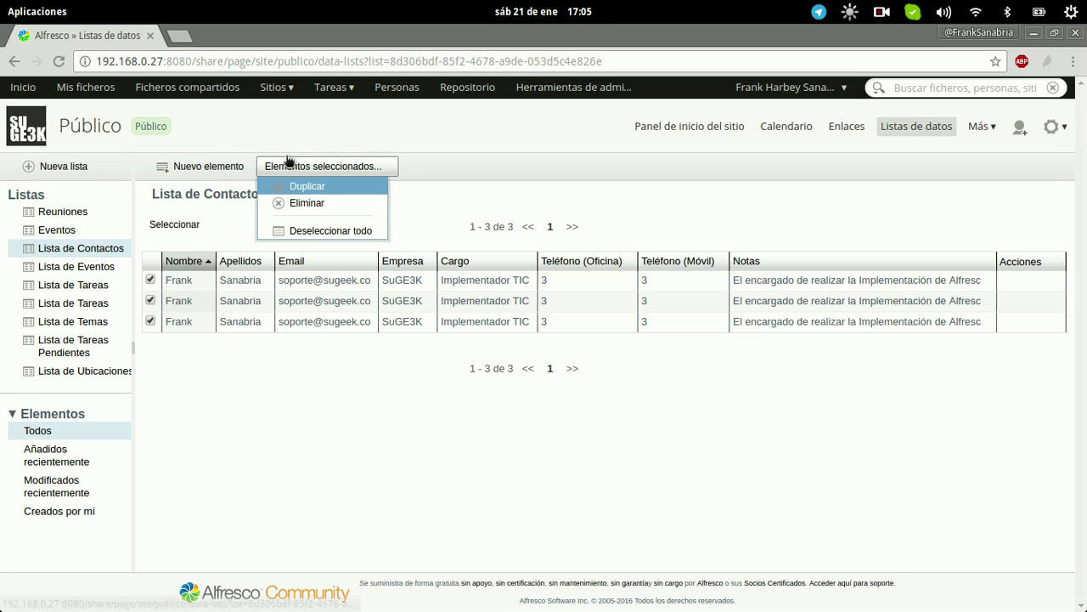
click(306, 203)
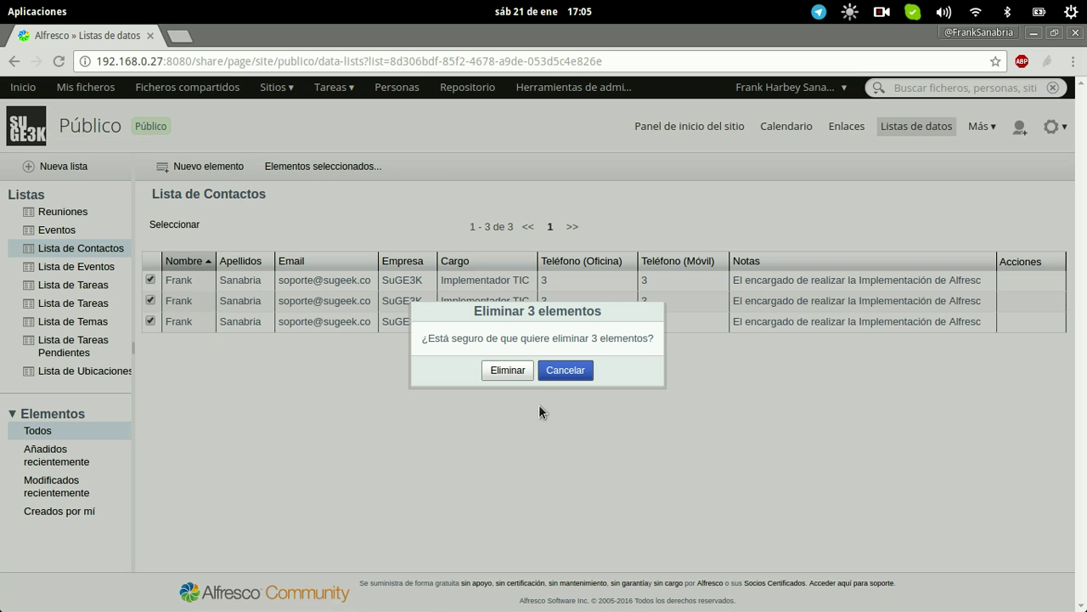
click(508, 370)
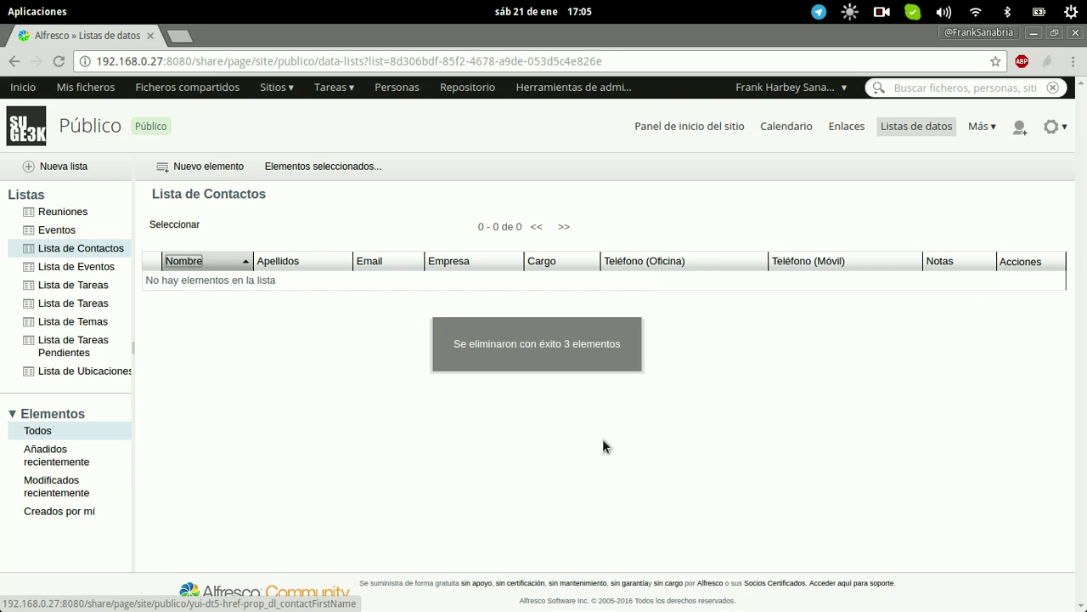